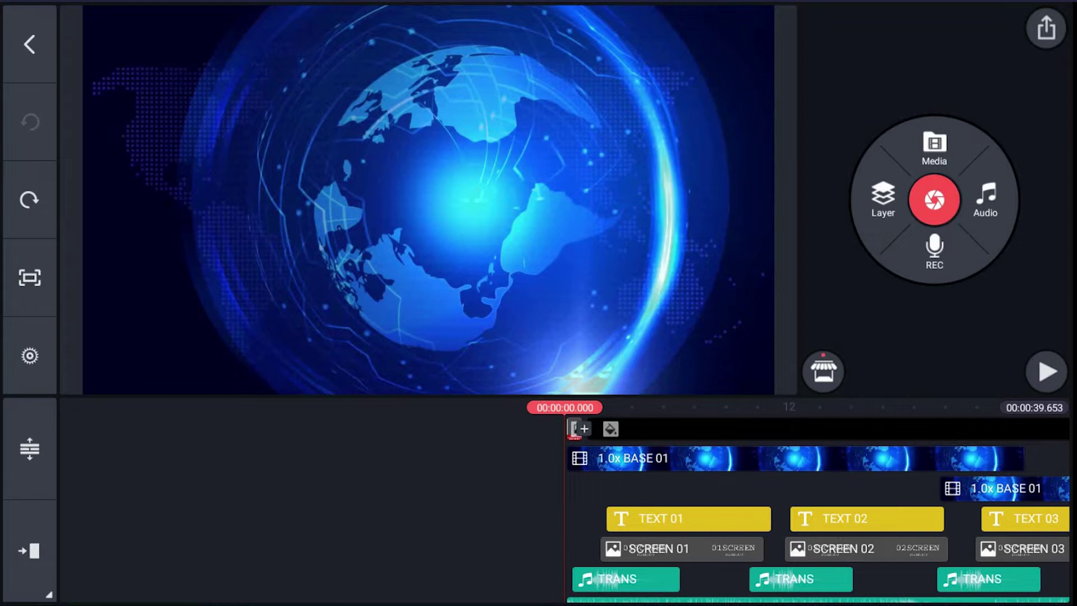
# Step: Preview the breaking-news template, then expand the timeline to full screen
pyautogui.click(1047, 371)
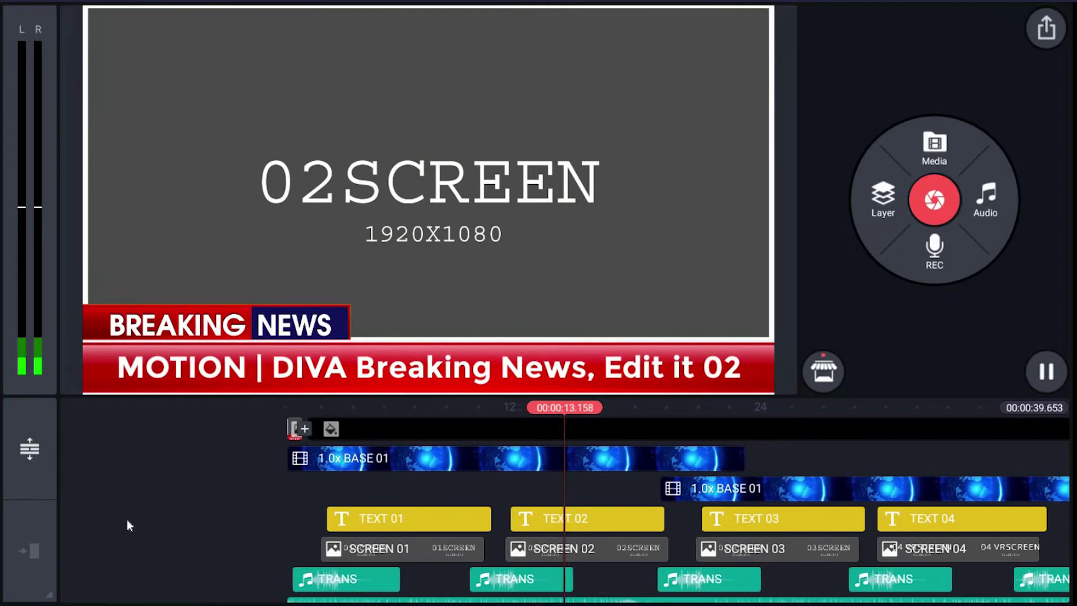
pyautogui.press('space')
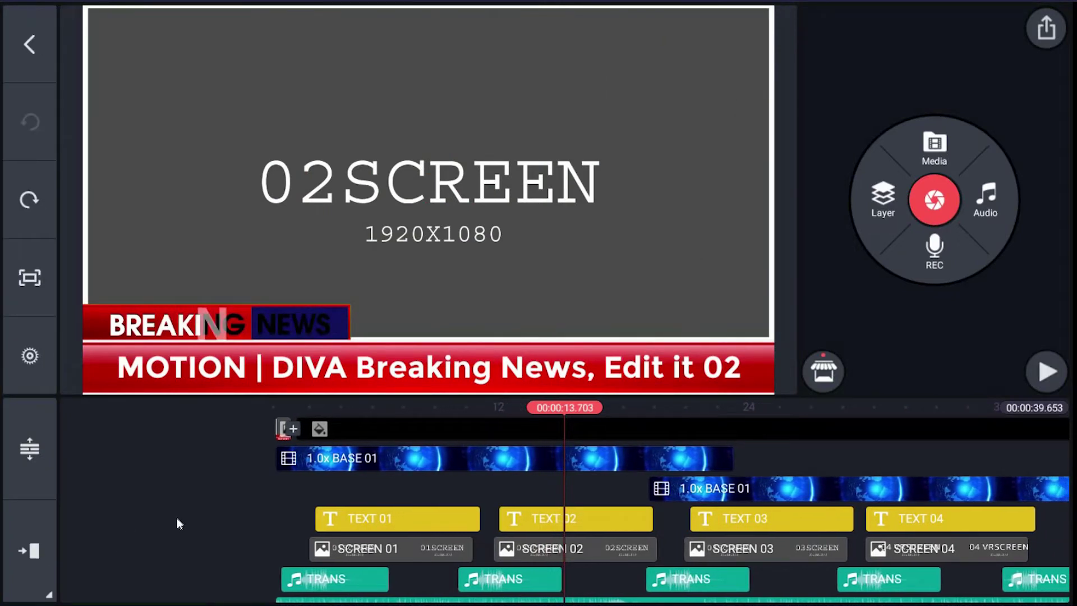
pyautogui.scroll(-1, 157, 514)
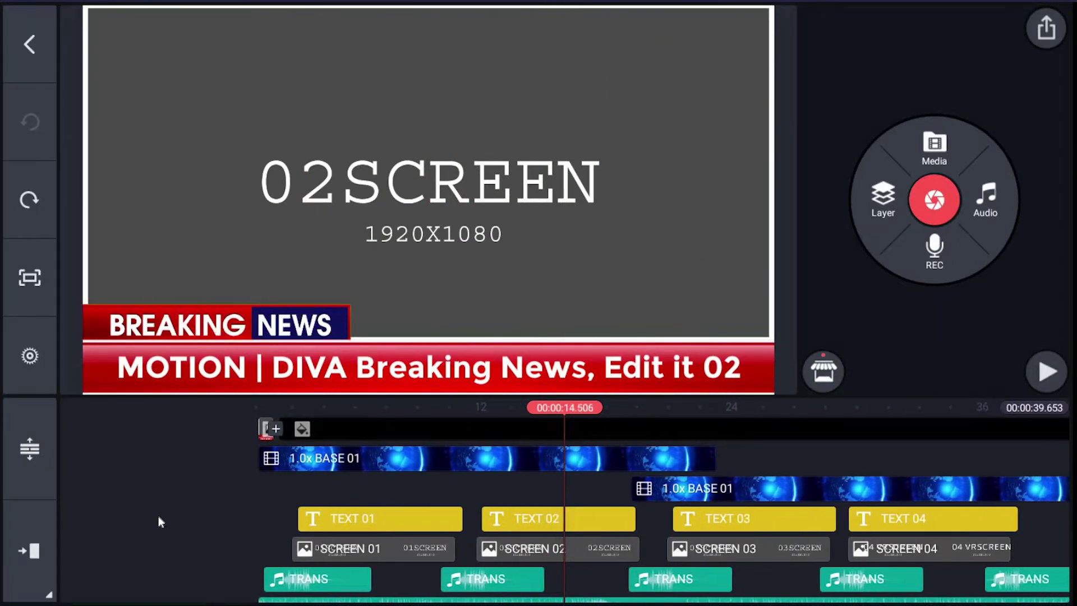
pyautogui.click(27, 451)
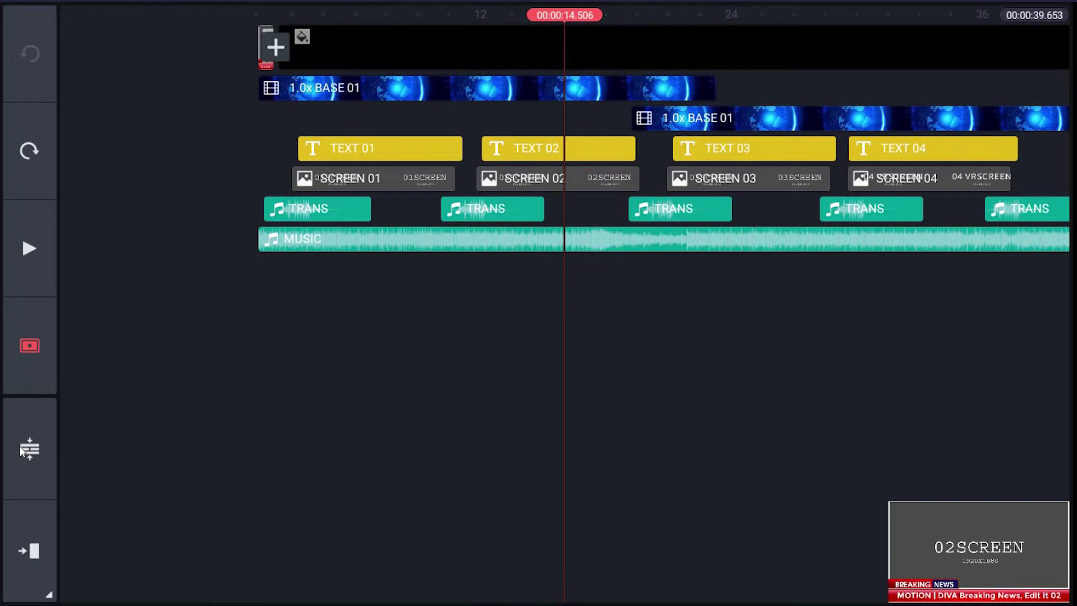
# Step: Edit the TEXT 01 caption to end in "Edit new" instead of "it 01"
pyautogui.click(19, 446)
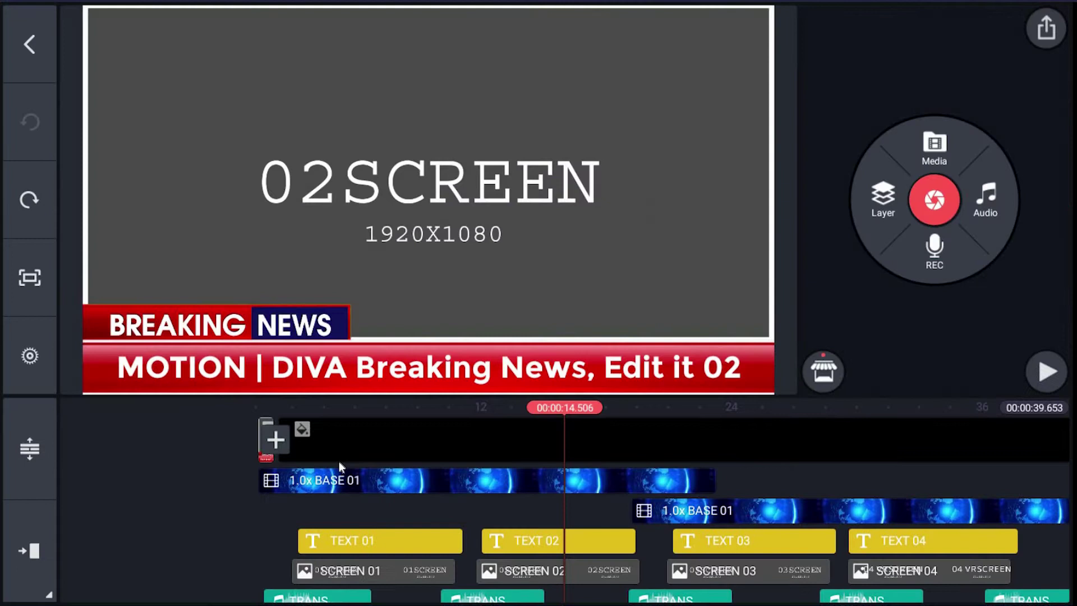
pyautogui.scroll(-3, 180, 490)
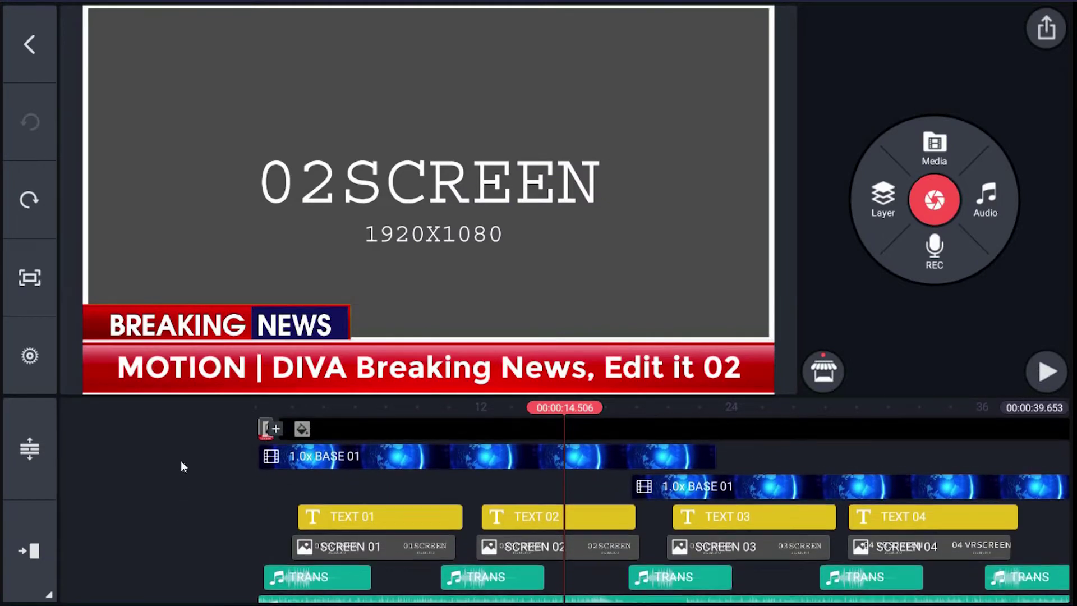
pyautogui.hscroll(3, 116, 457)
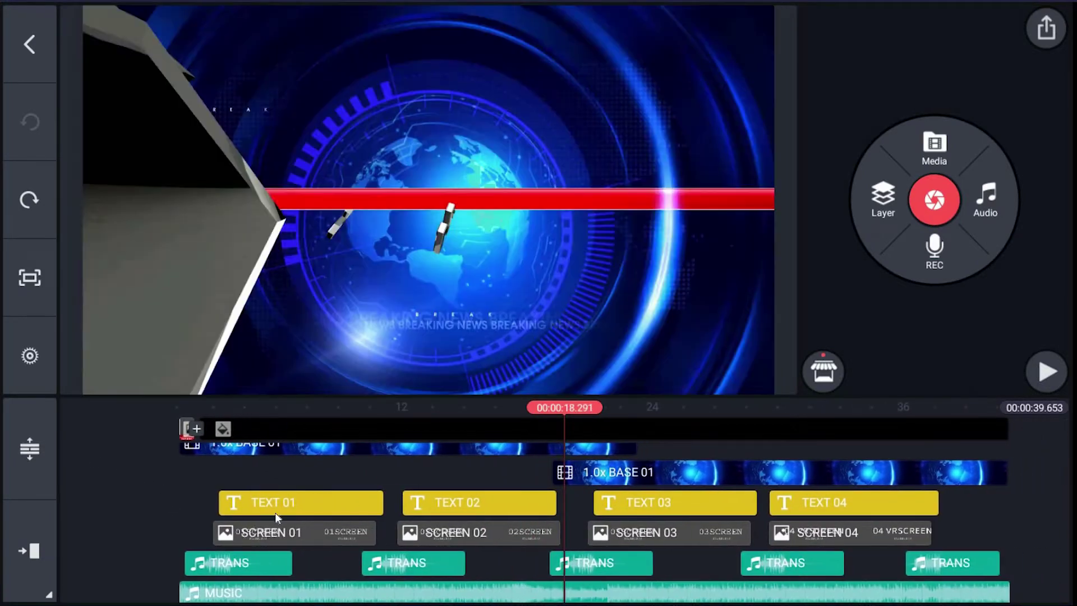
pyautogui.hscroll(-4, 395, 478)
pyautogui.hscroll(-6, 394, 478)
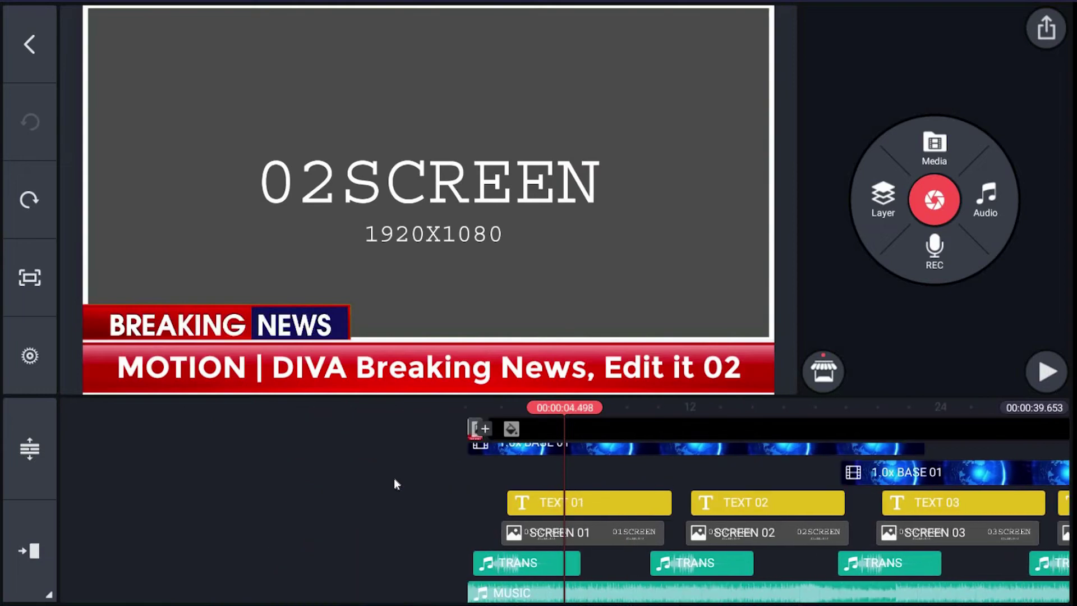
pyautogui.click(606, 507)
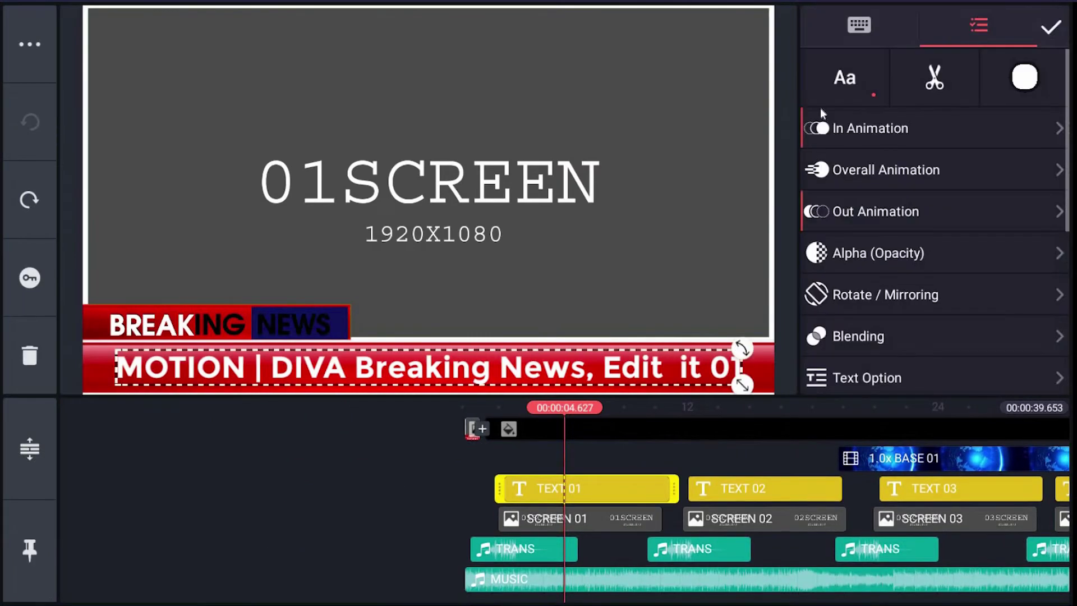
pyautogui.click(864, 27)
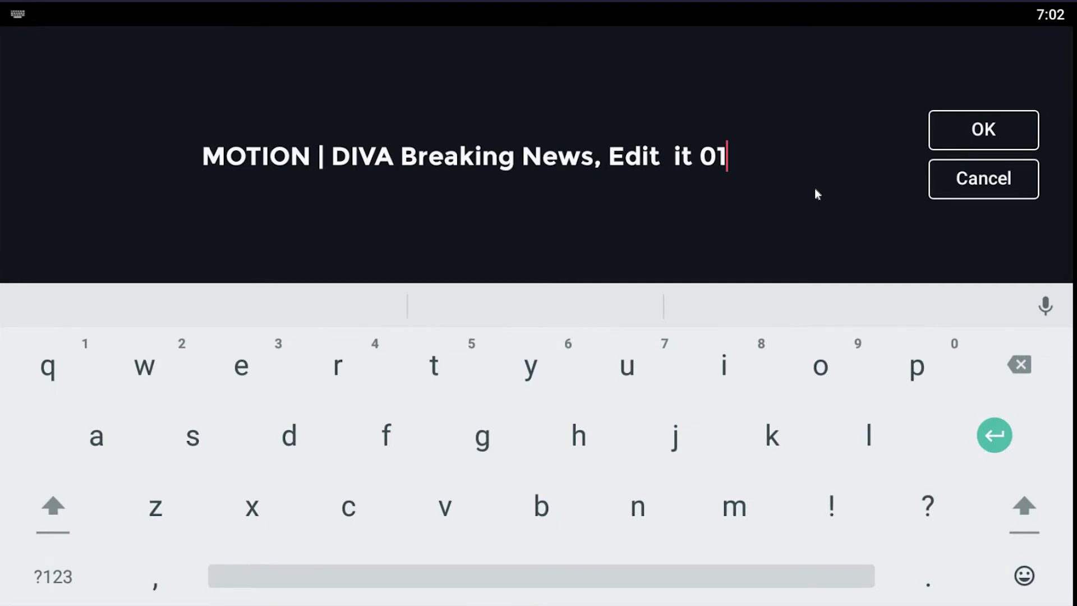
pyautogui.press('BackSpace')
pyautogui.press('BackSpace')
pyautogui.press('BackSpace')
pyautogui.press('BackSpace')
pyautogui.press('BackSpace')
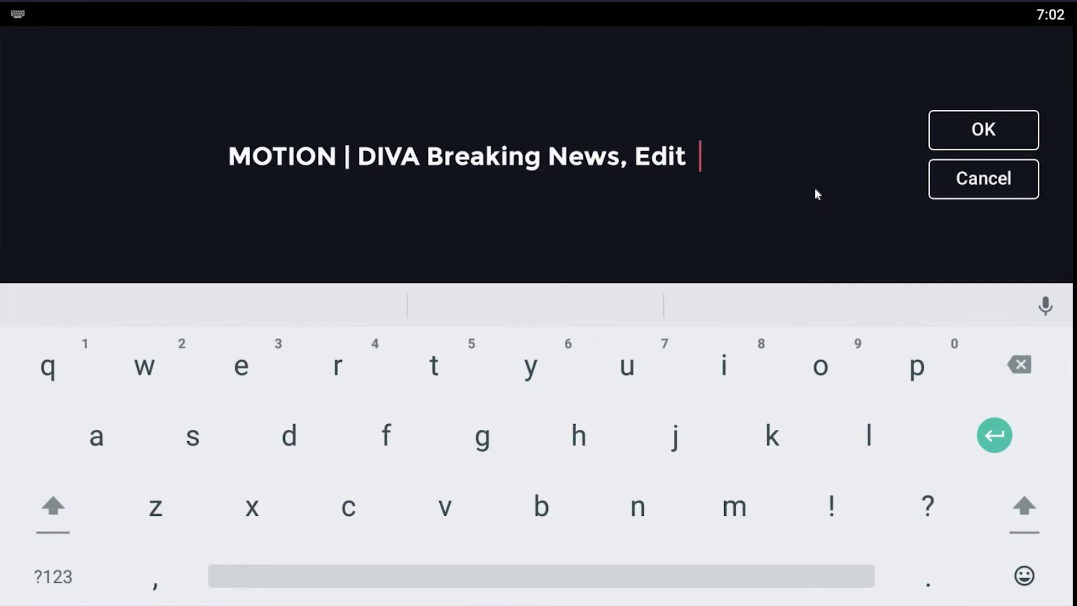
pyautogui.write('new')
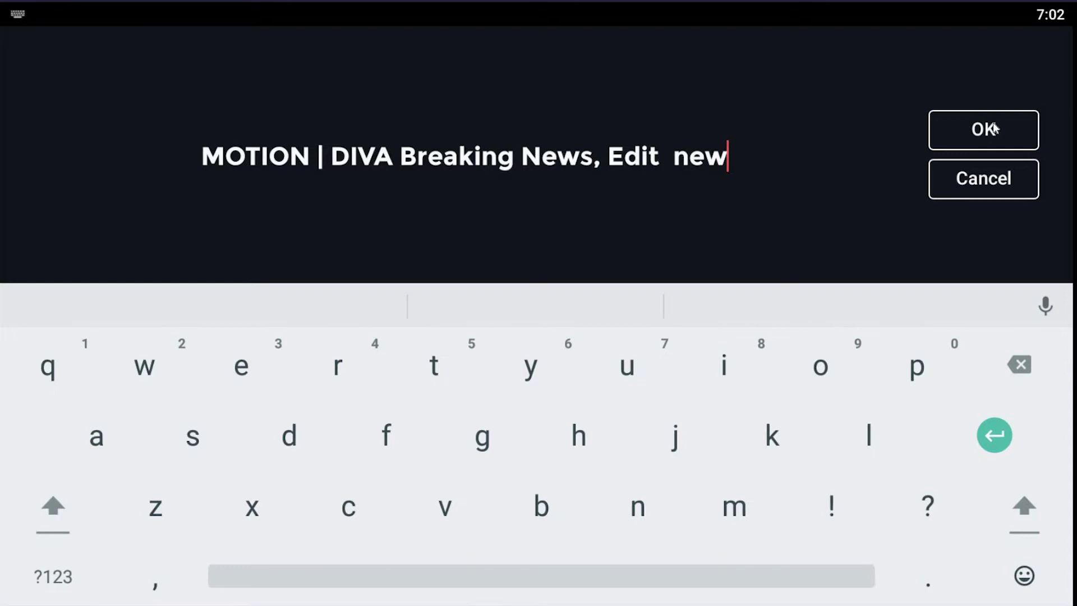
pyautogui.click(995, 125)
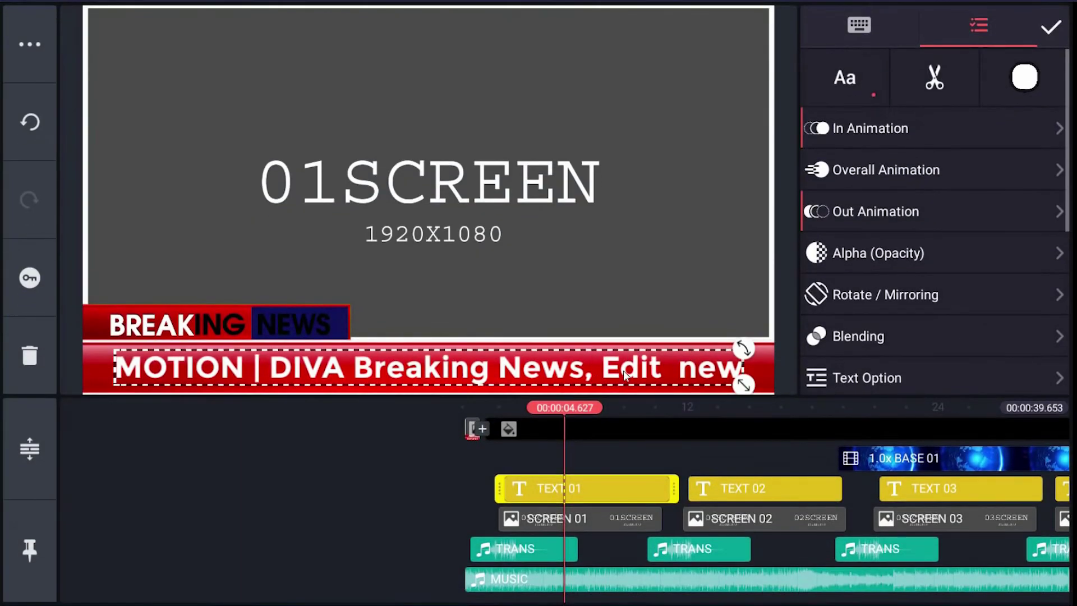
# Step: Deselect the caption and play the project to check the new ticker text
pyautogui.click(306, 519)
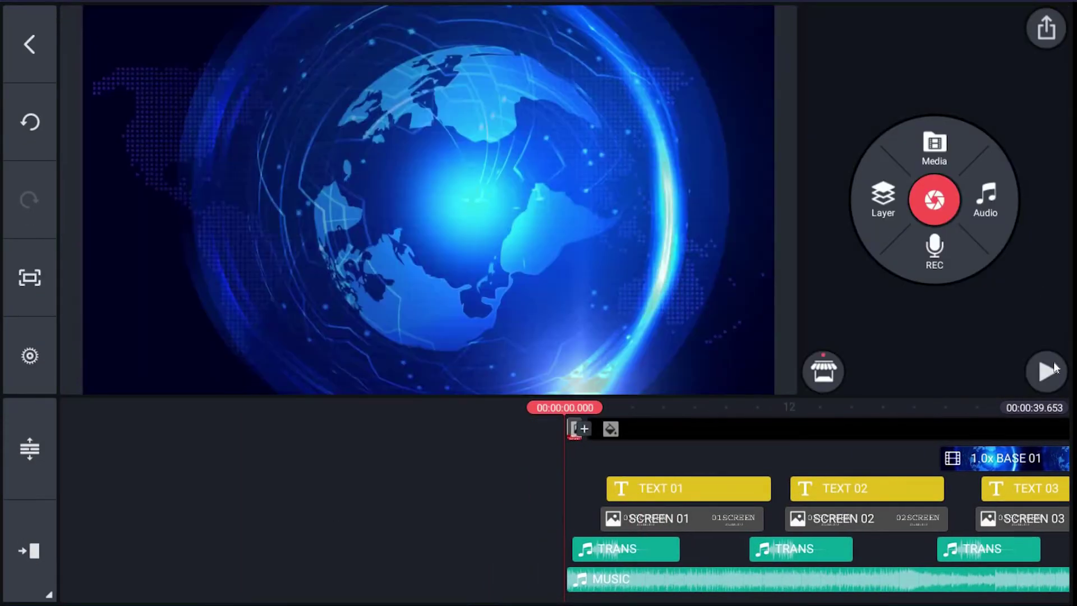
pyautogui.click(1048, 370)
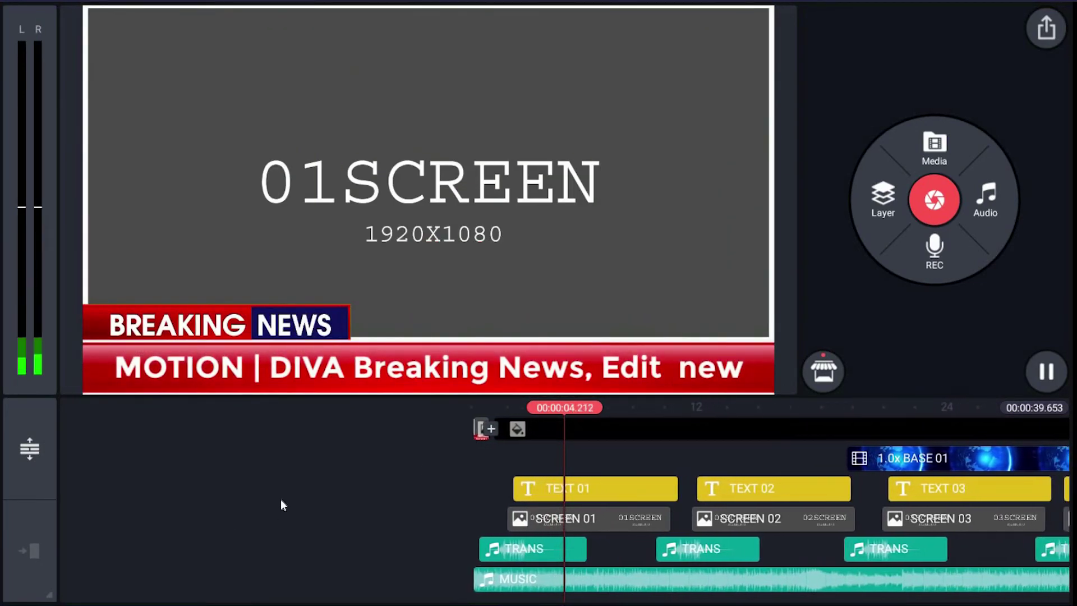
pyautogui.click(272, 504)
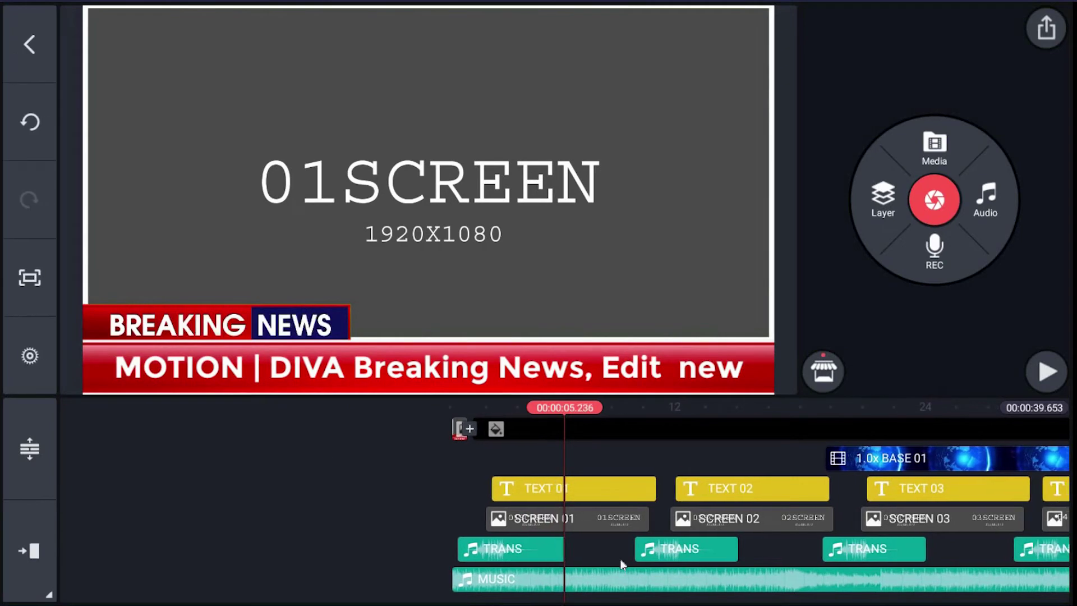
# Step: Replace SCREEN 01 with Car-2165.mp4 from SharedFolder and rewind the timeline
pyautogui.click(604, 519)
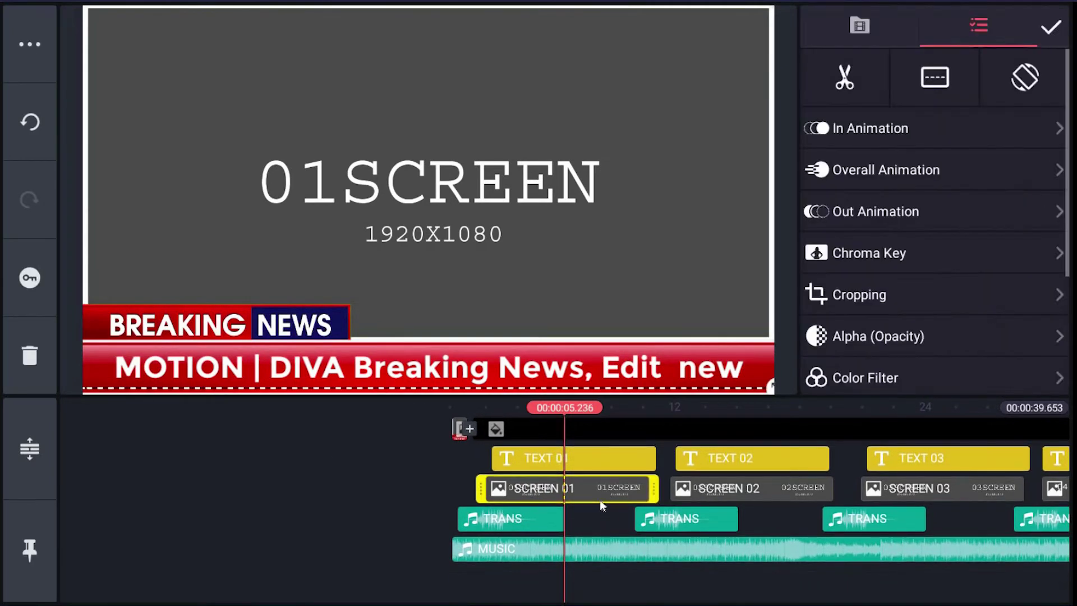
pyautogui.click(871, 28)
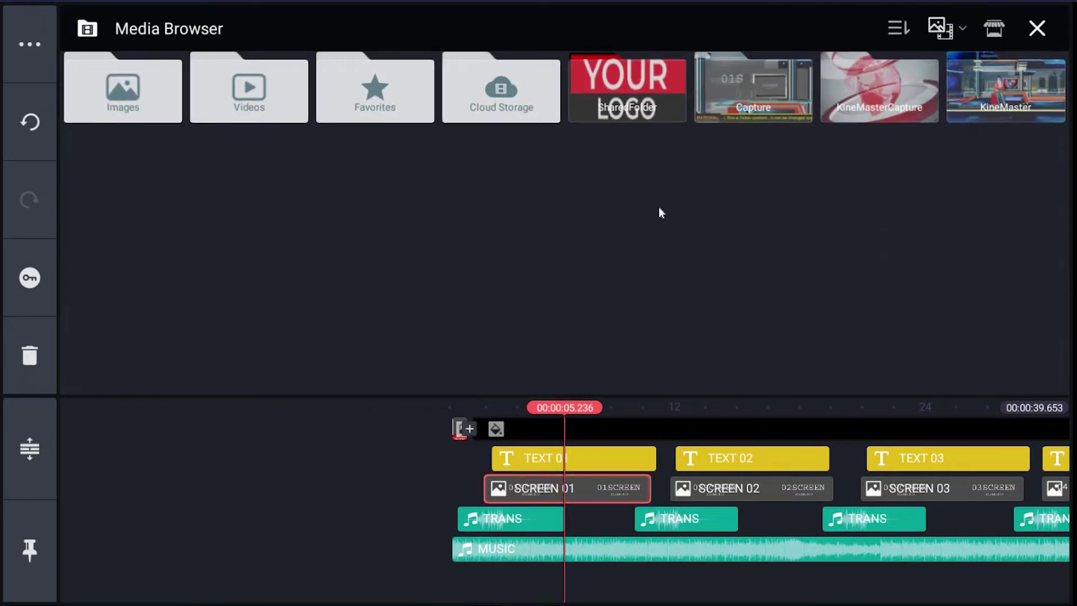
pyautogui.click(635, 113)
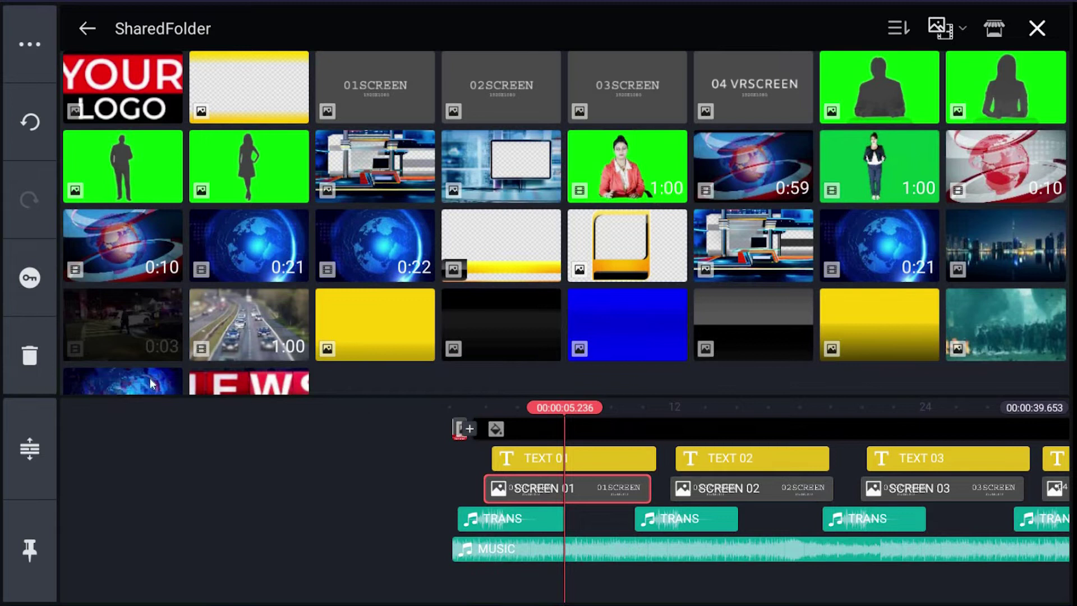
pyautogui.click(256, 325)
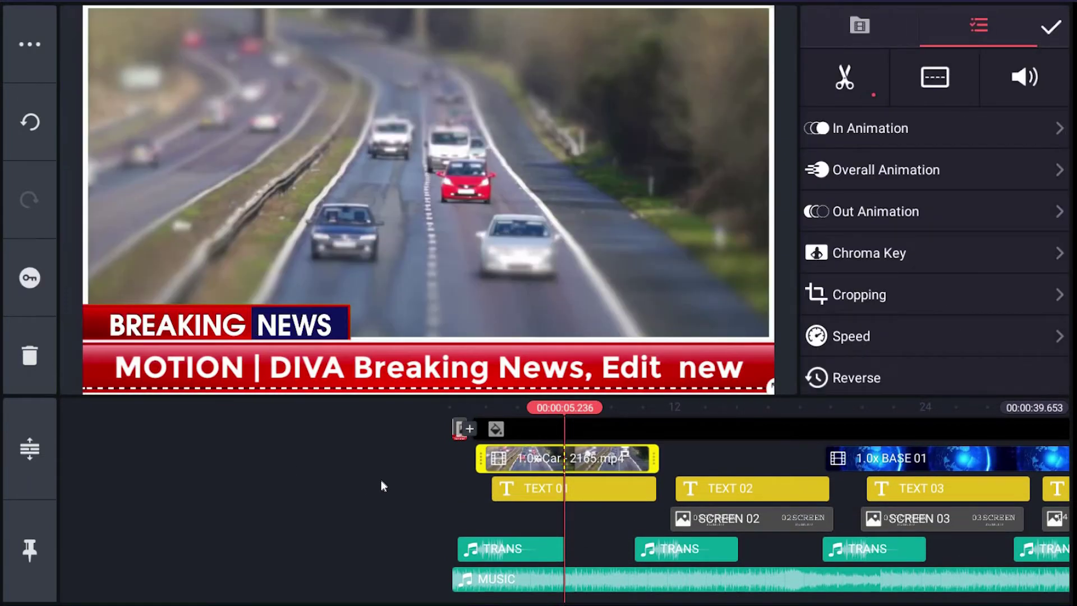
pyautogui.click(337, 480)
pyautogui.moveTo(456, 470); pyautogui.dragTo(484, 464)
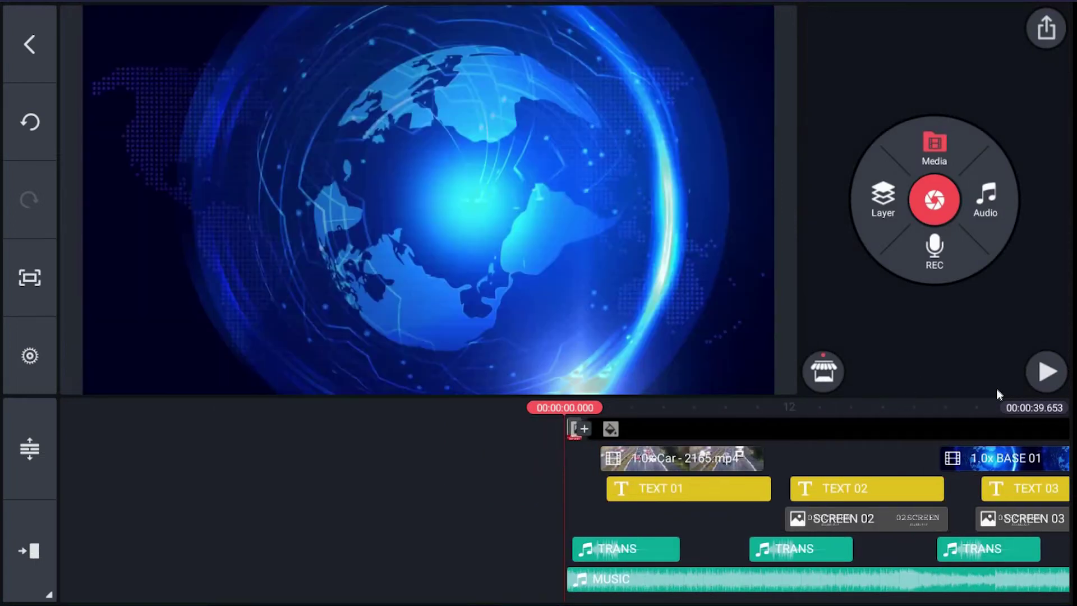
# Step: Swap SCREEN 02 for the low-poly mountain background from the Images folder, then rewind
pyautogui.click(1036, 374)
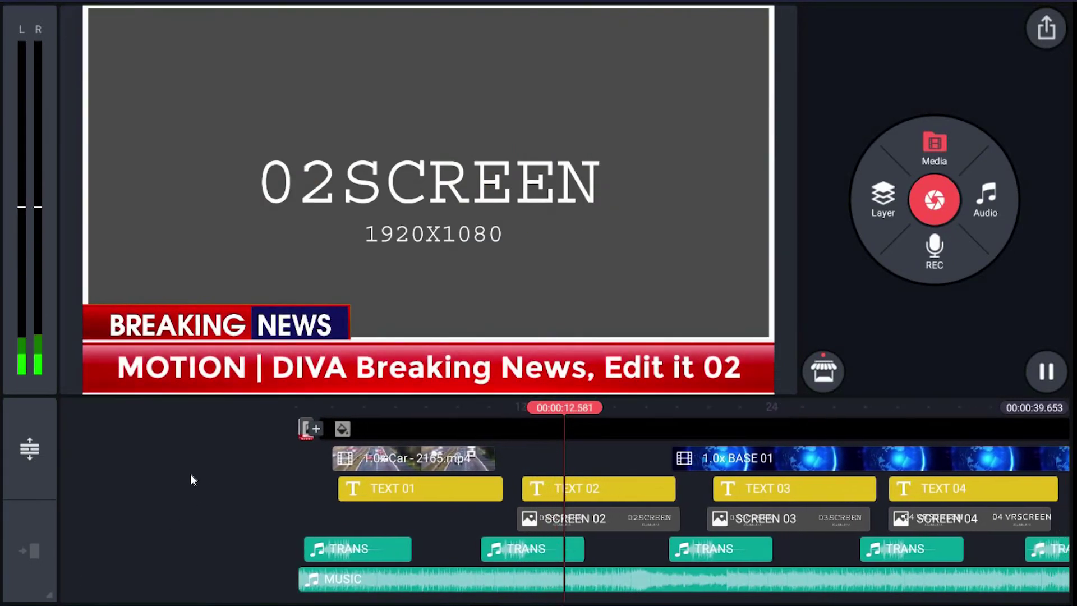
pyautogui.click(190, 475)
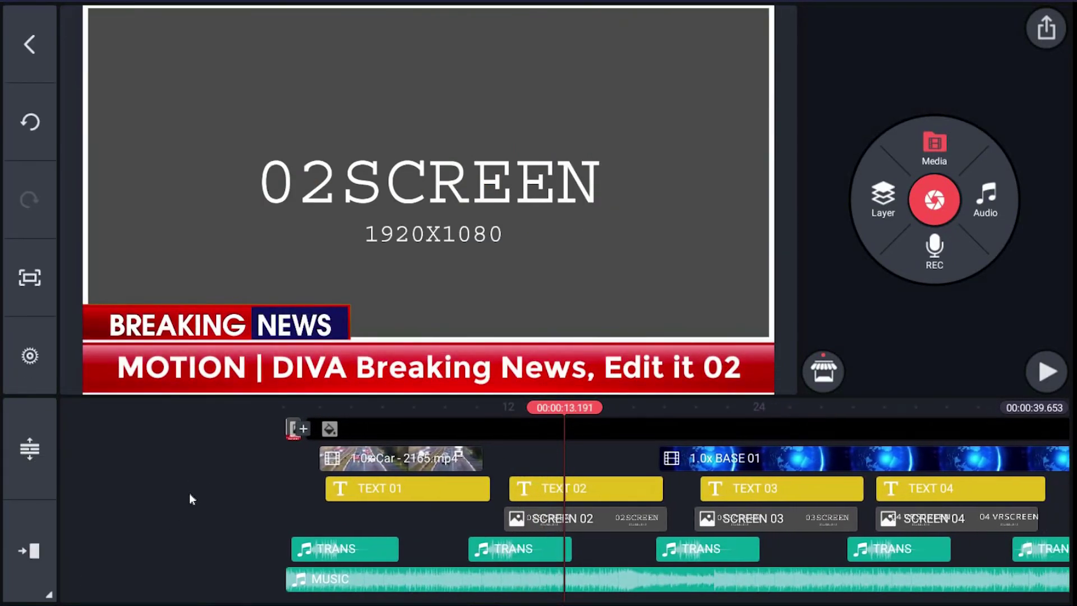
pyautogui.click(592, 519)
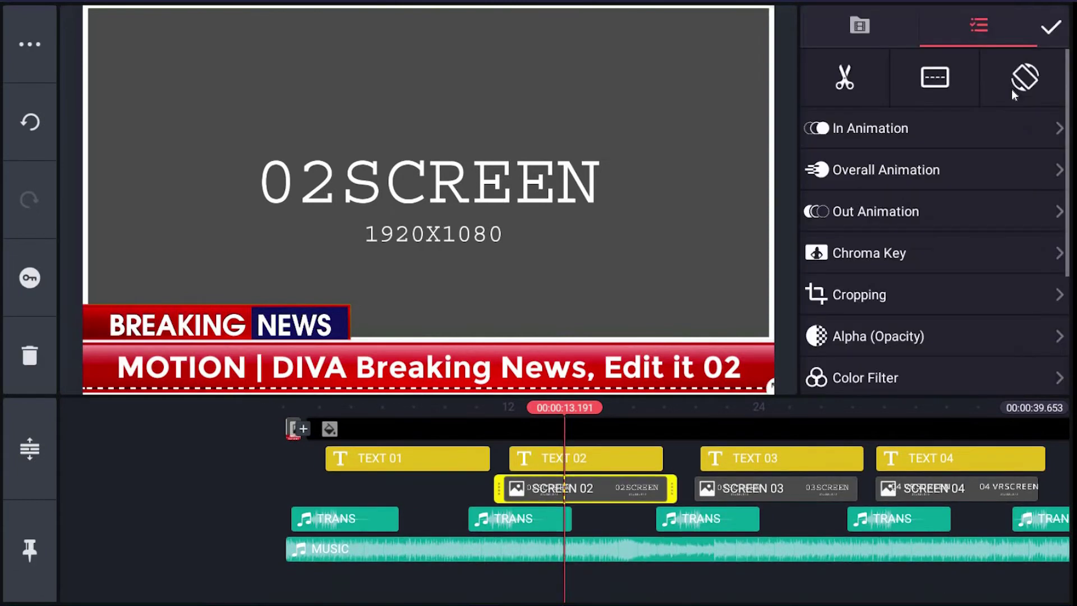
pyautogui.click(859, 26)
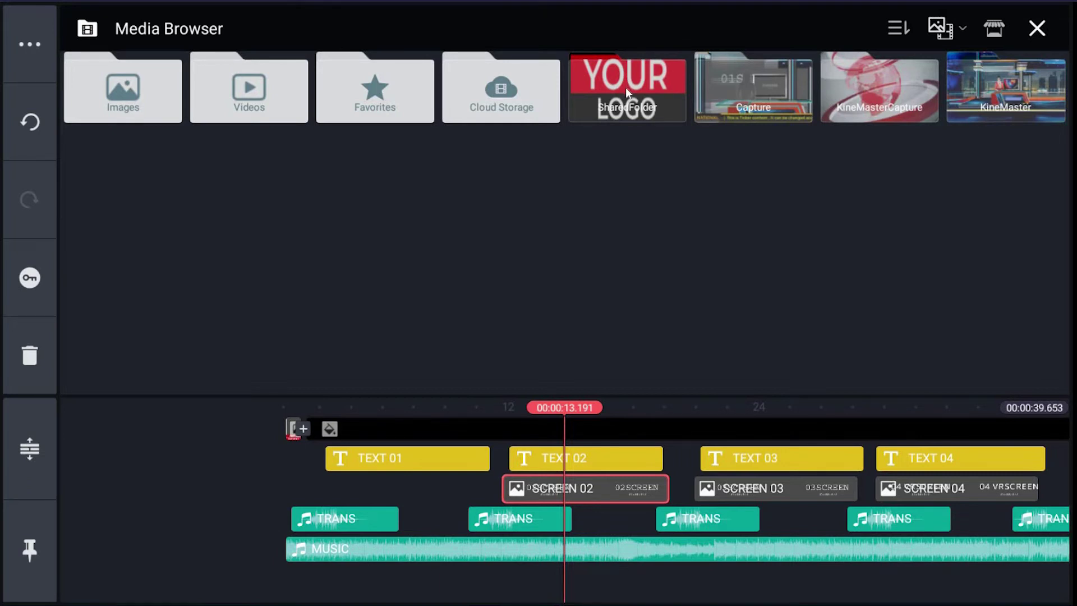
pyautogui.click(627, 91)
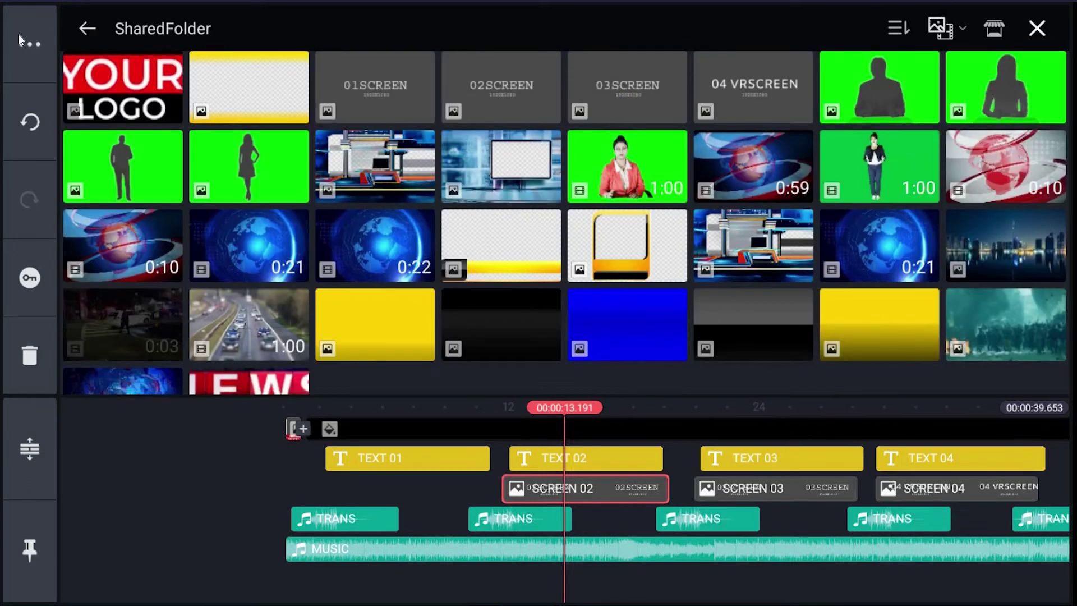
pyautogui.scroll(-1, 782, 187)
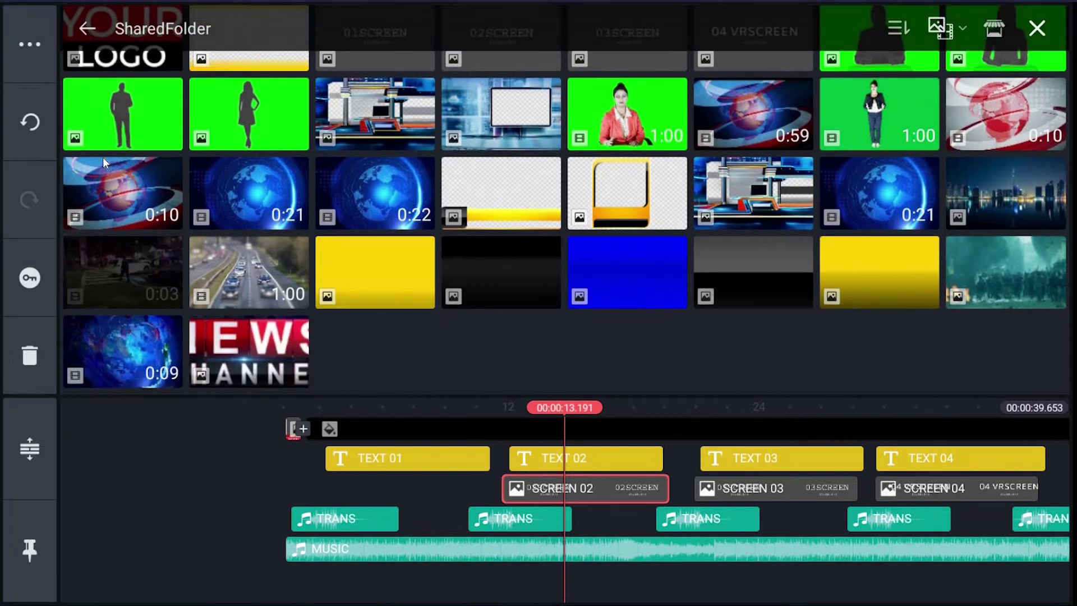
pyautogui.click(85, 35)
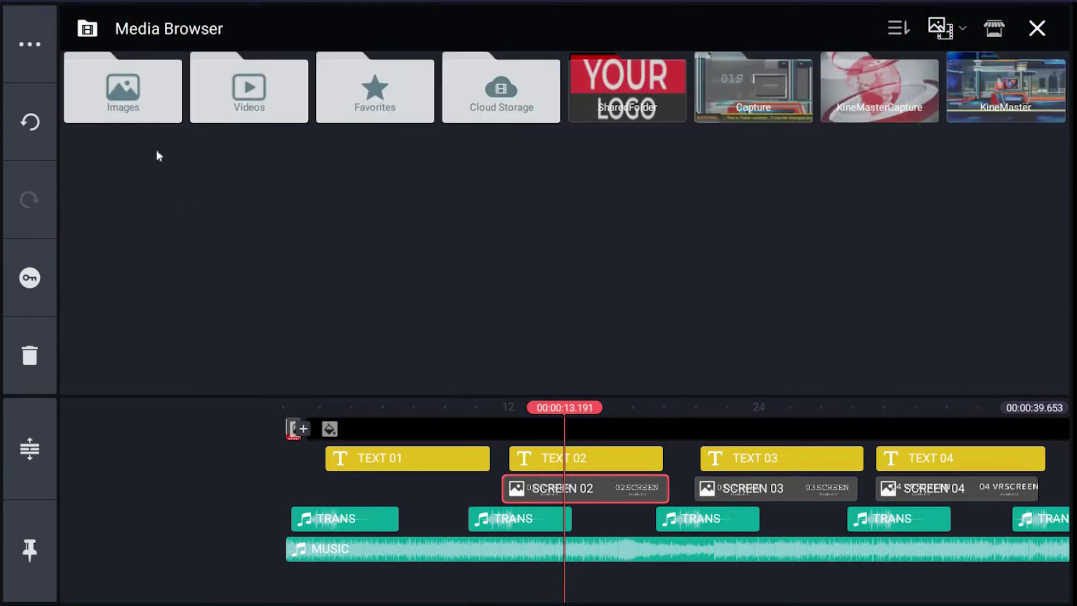
pyautogui.click(139, 124)
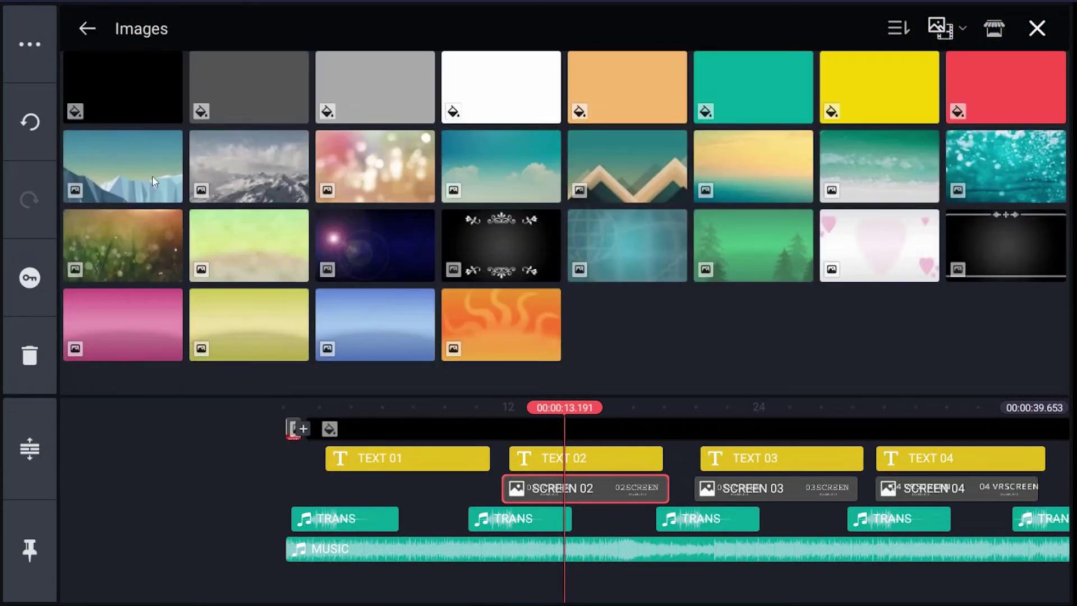
pyautogui.click(151, 167)
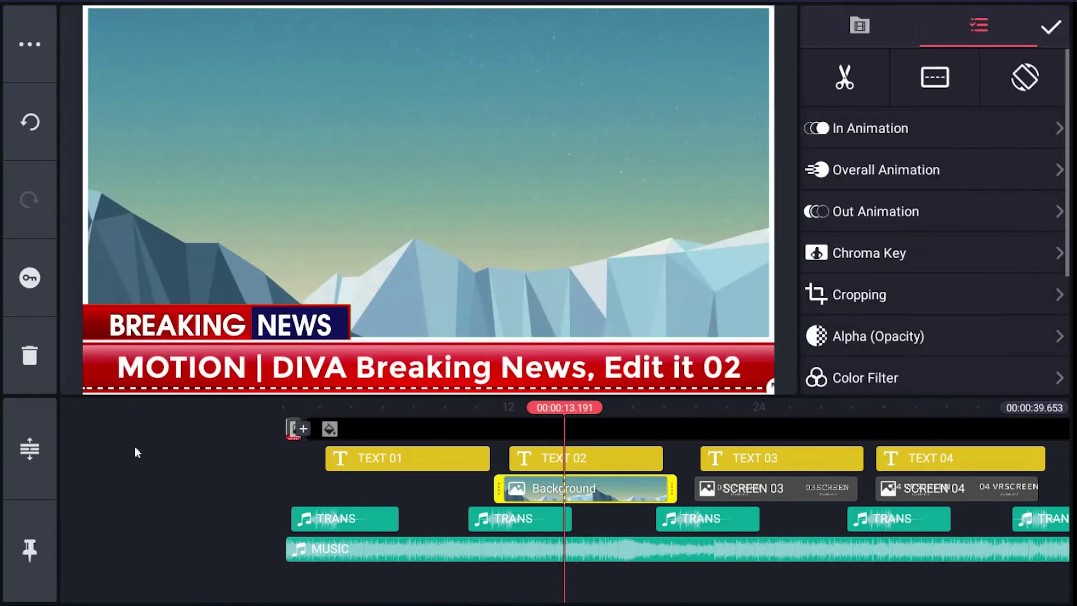
pyautogui.click(207, 456)
pyautogui.moveTo(132, 478); pyautogui.dragTo(446, 470)
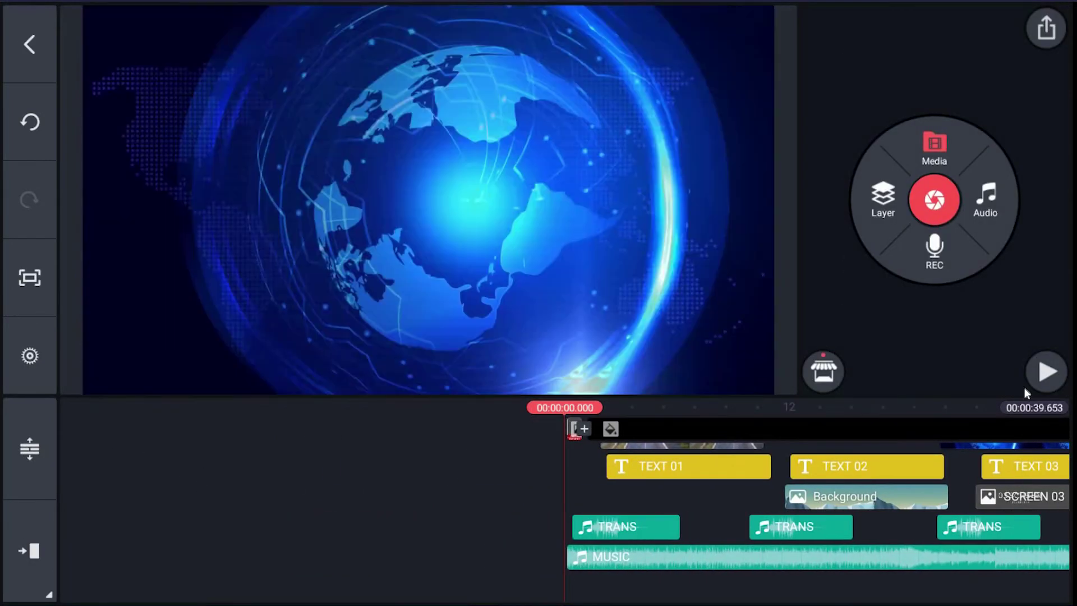
pyautogui.click(1043, 380)
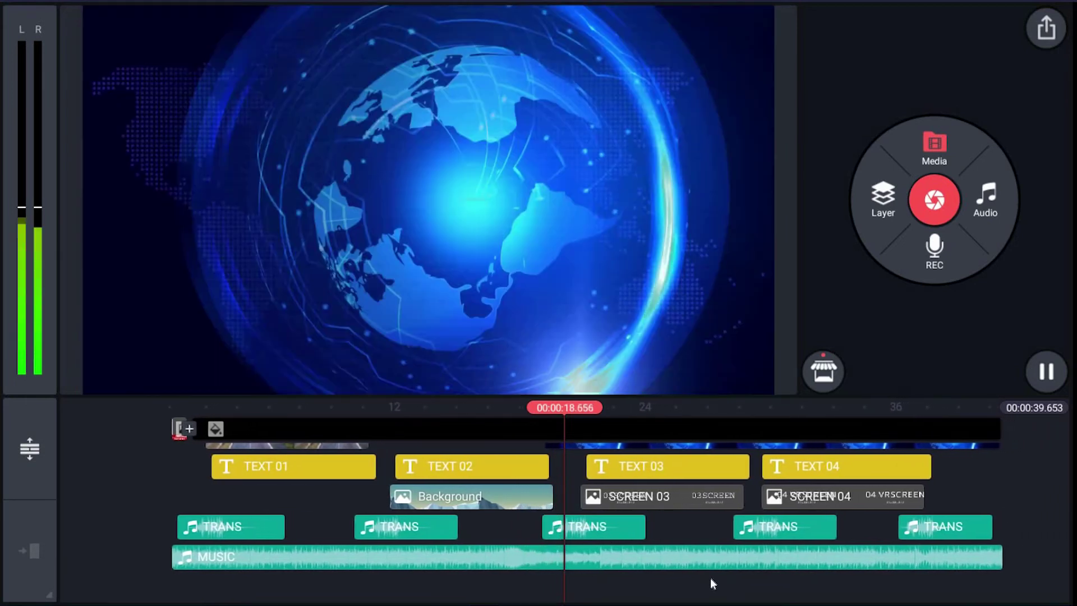
pyautogui.click(710, 579)
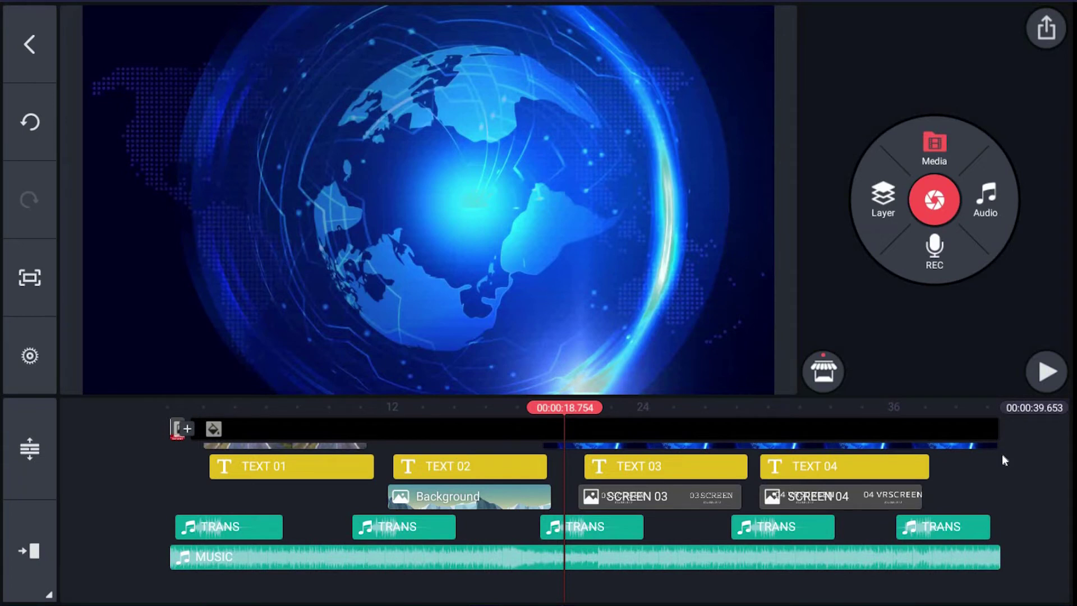
pyautogui.click(1047, 371)
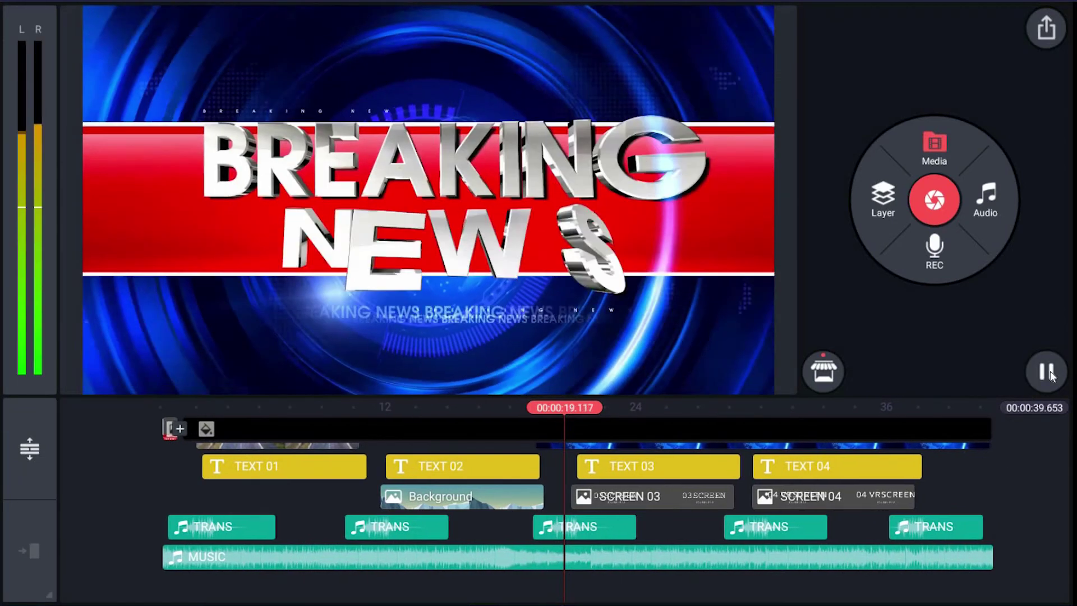